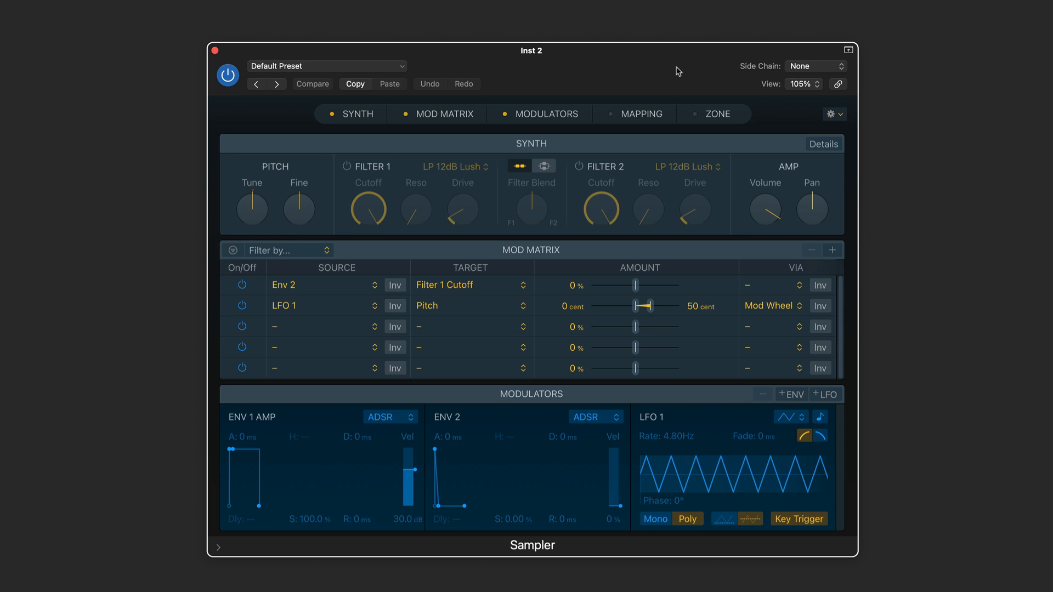
# Clear the first two mod matrix rows by setting their sources and targets, plus the second row's Mod Wheel via, to None.
pyautogui.click(308, 286)
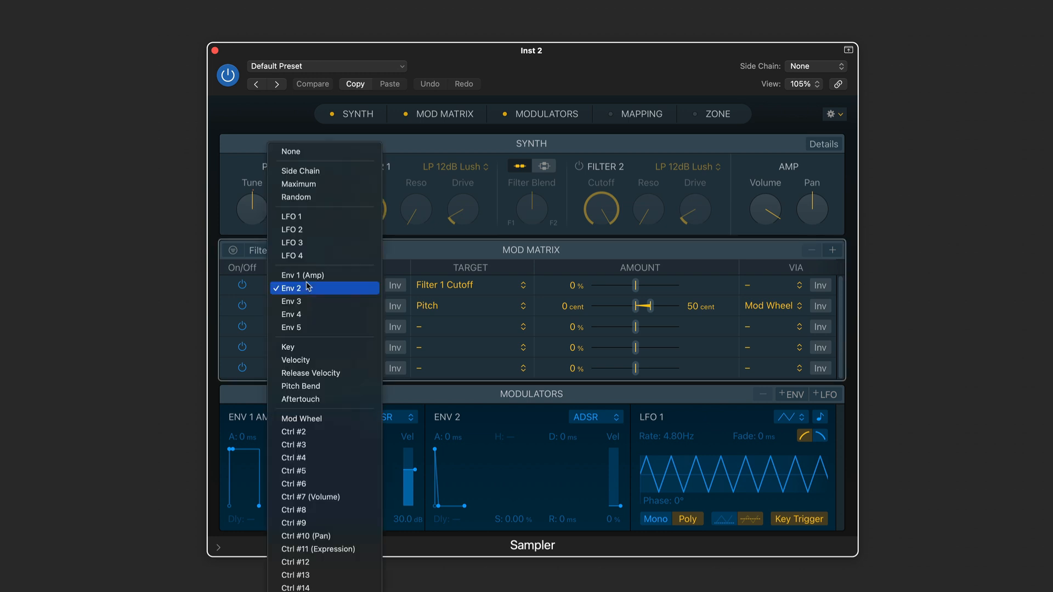
pyautogui.click(313, 153)
pyautogui.click(311, 307)
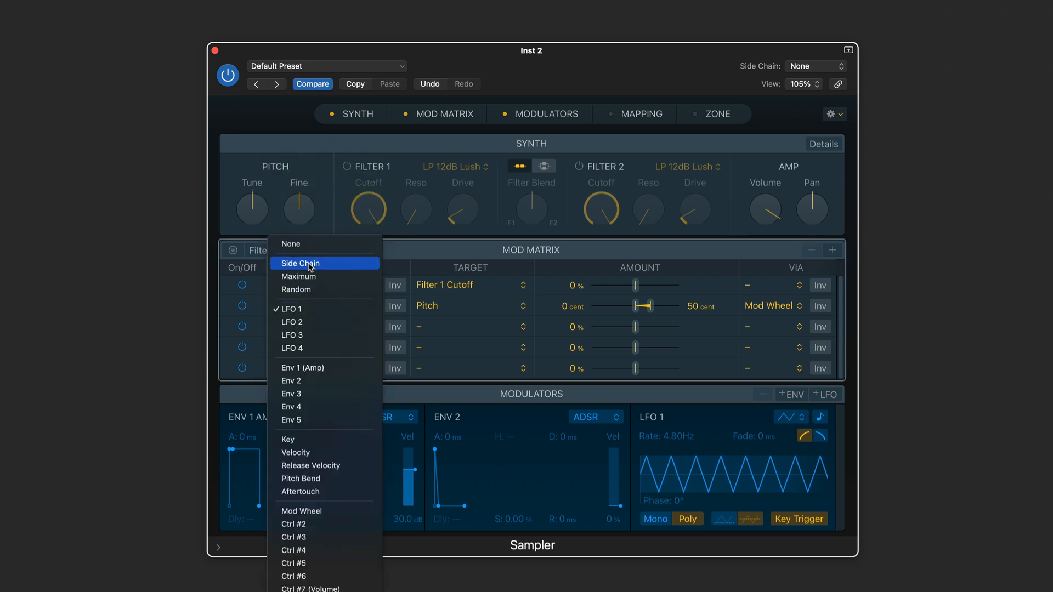
pyautogui.click(305, 244)
pyautogui.click(446, 285)
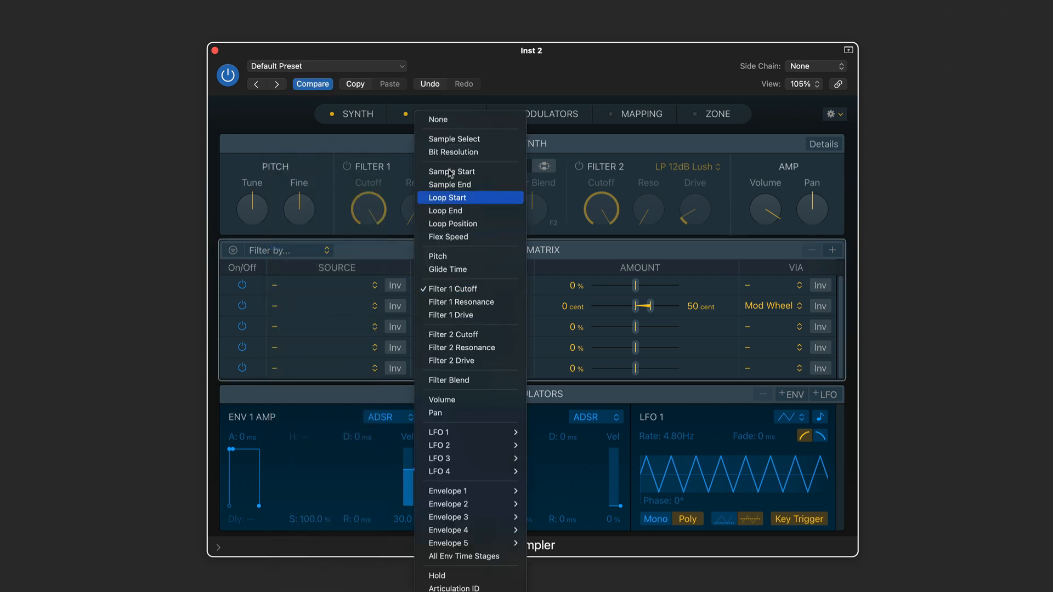
pyautogui.click(438, 119)
pyautogui.click(455, 305)
pyautogui.click(438, 172)
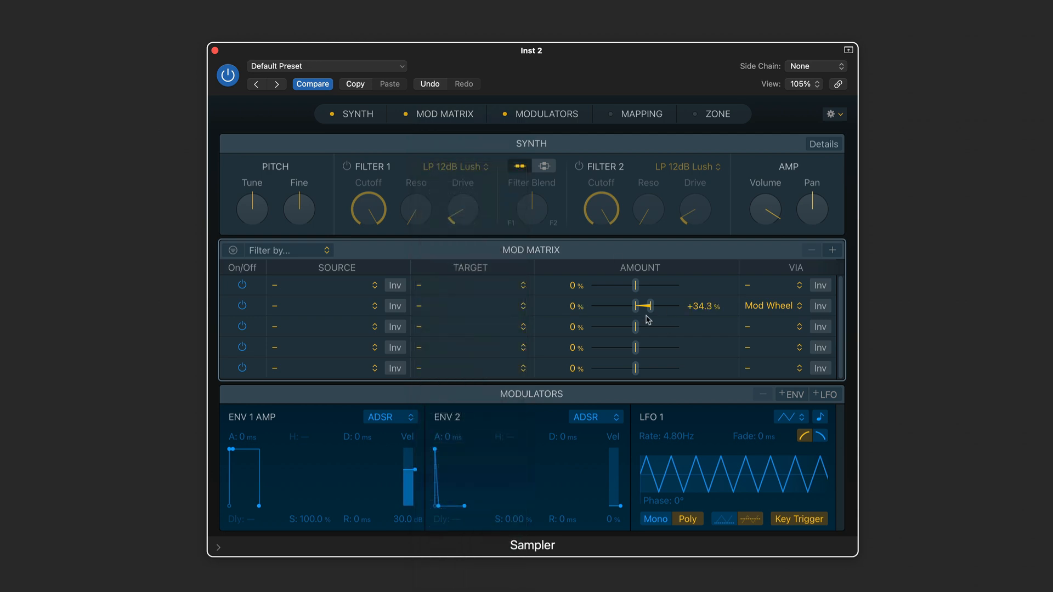
pyautogui.click(769, 306)
pyautogui.click(741, 42)
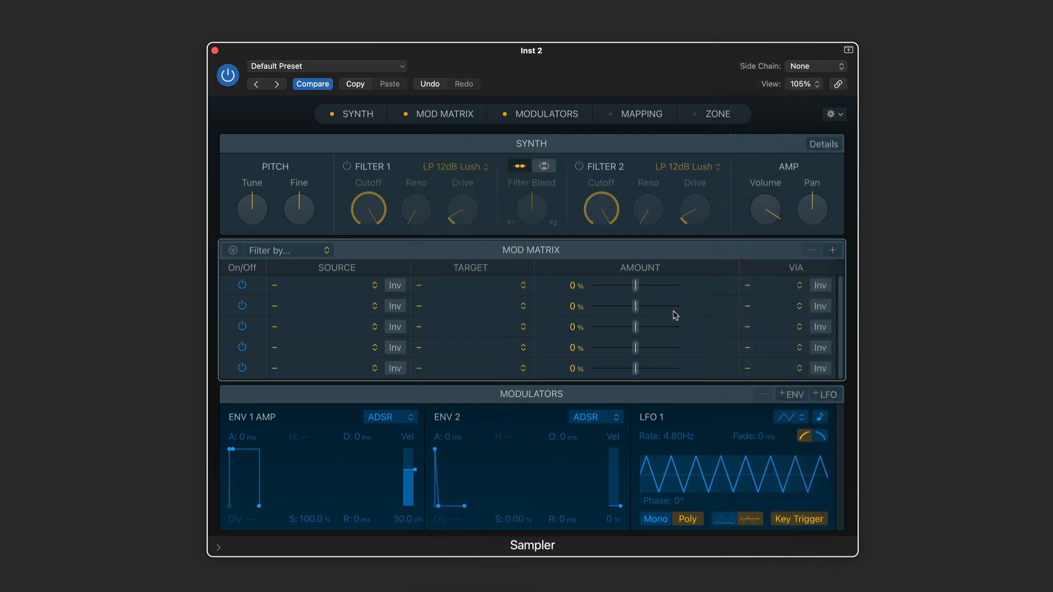
# Load the GTR Test_Delay audio file into the mapping as a zone across the keyboard, then hide the mapping section.
pyautogui.click(662, 118)
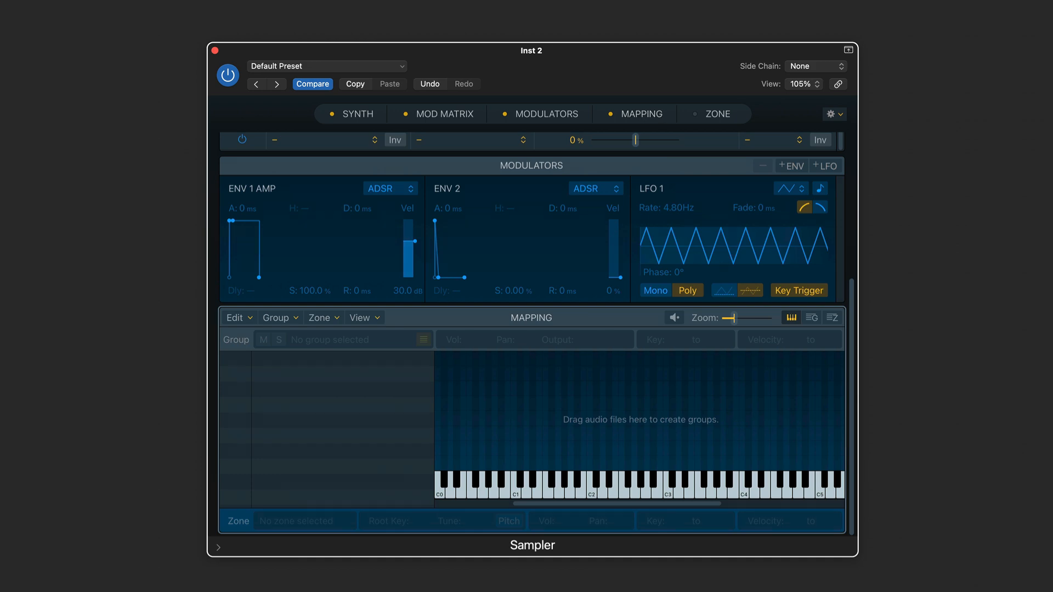
pyautogui.moveTo(636, 1); pyautogui.dragTo(663, 360)
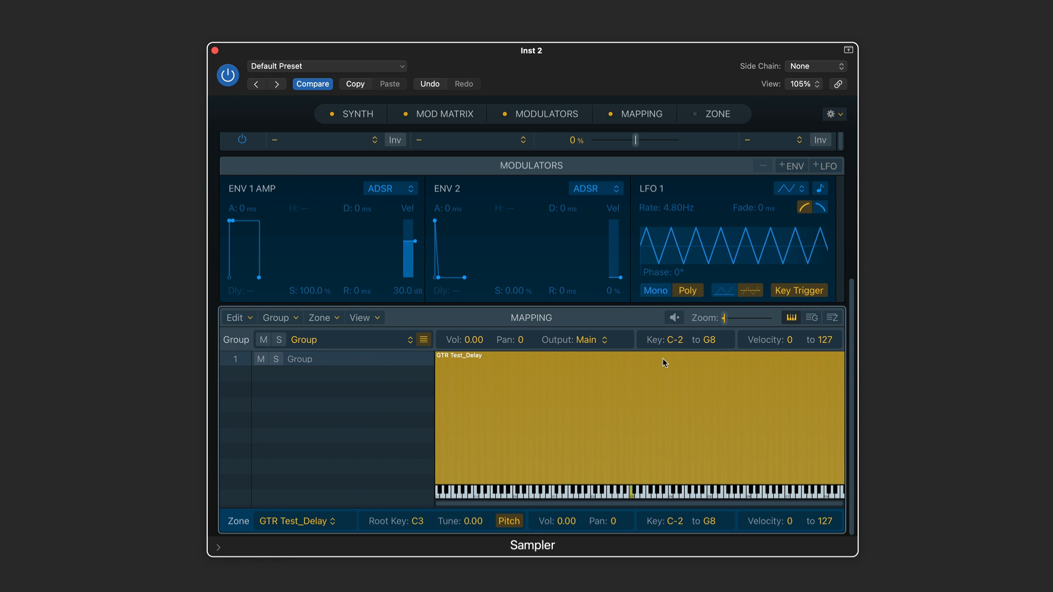
pyautogui.click(611, 114)
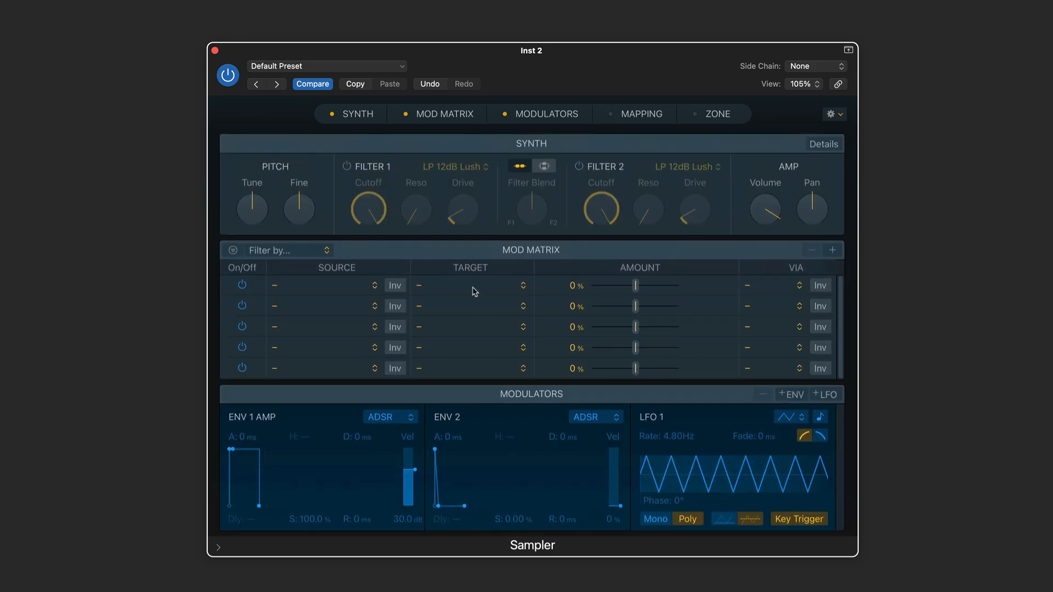
# Show the zone section and set the GTR Test_Delay zone's loop mode to Alternate.
pyautogui.click(696, 114)
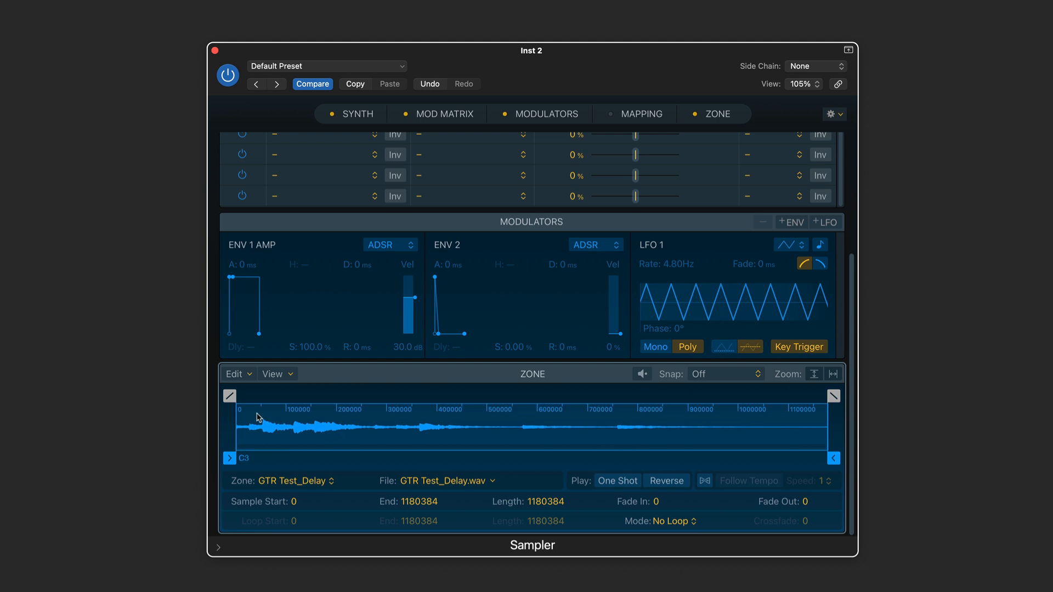
pyautogui.click(680, 523)
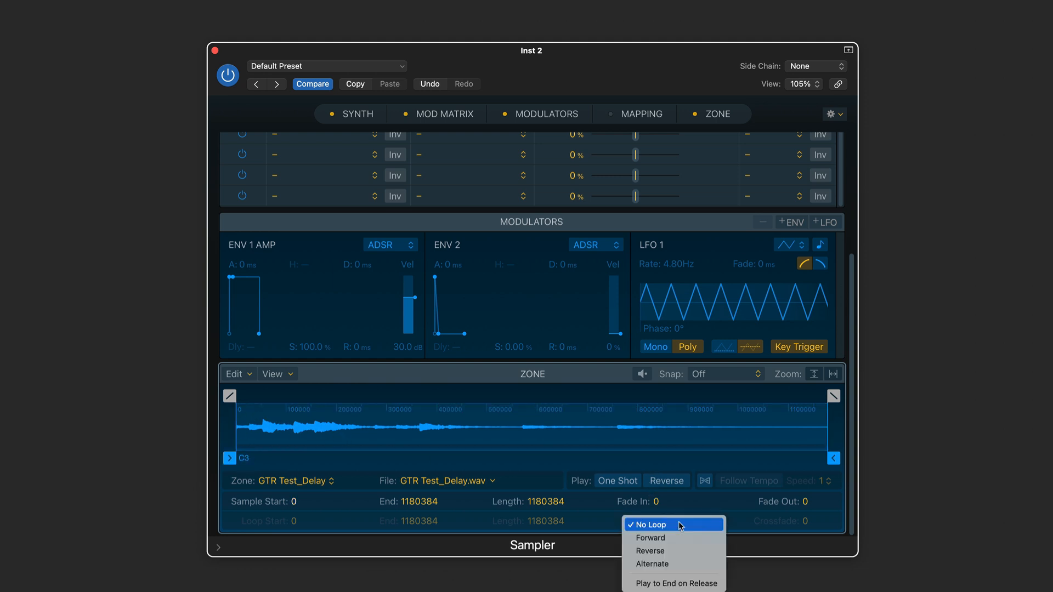
pyautogui.click(678, 564)
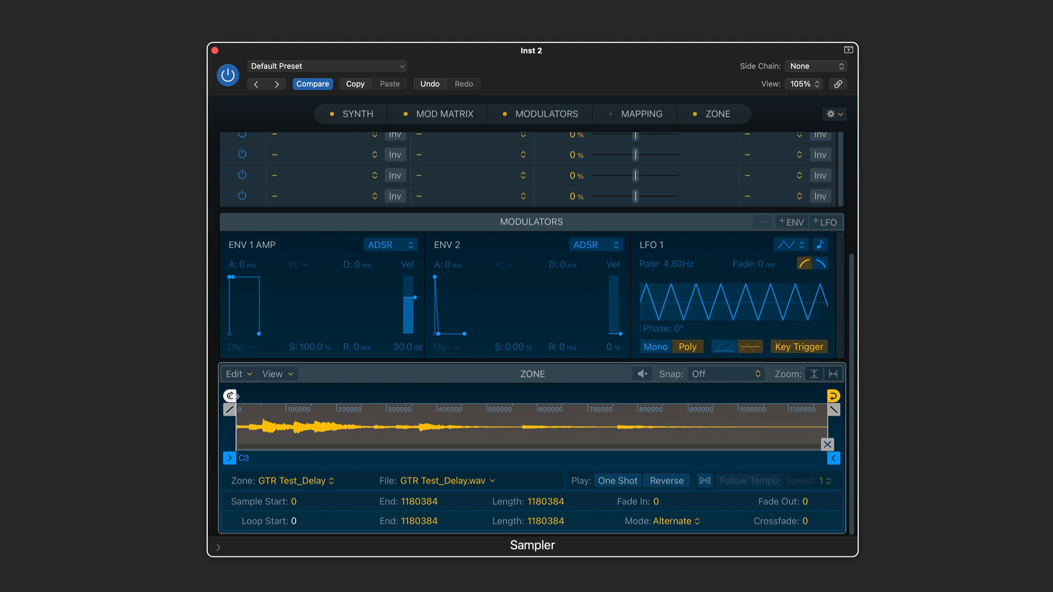
# Set the zone's loop start to about 27301, its loop end to about 89834 and the crossfade to about 10621.
pyautogui.moveTo(230, 396); pyautogui.dragTo(253, 397)
pyautogui.moveTo(829, 396); pyautogui.dragTo(281, 397)
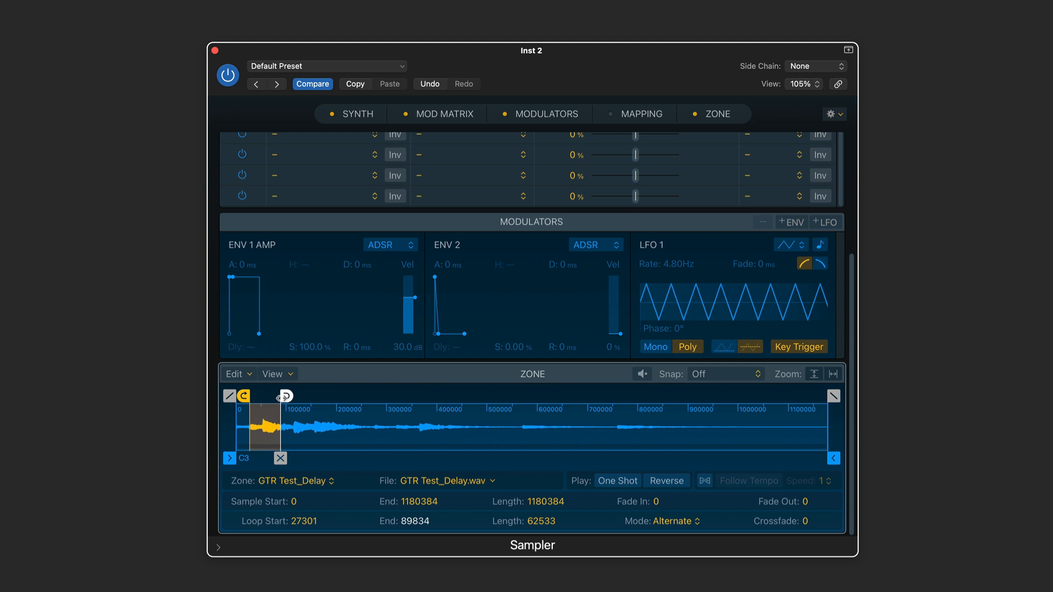
pyautogui.moveTo(280, 458); pyautogui.dragTo(276, 459)
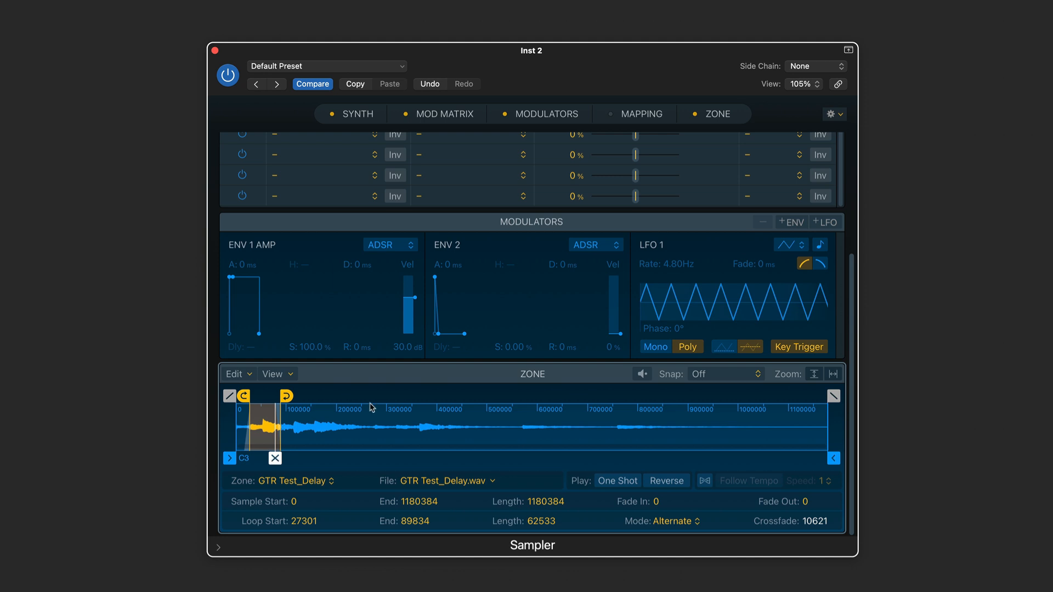
# Choose LFO 1 as the modulation source in the first mod matrix row.
pyautogui.scroll(3, 503, 318)
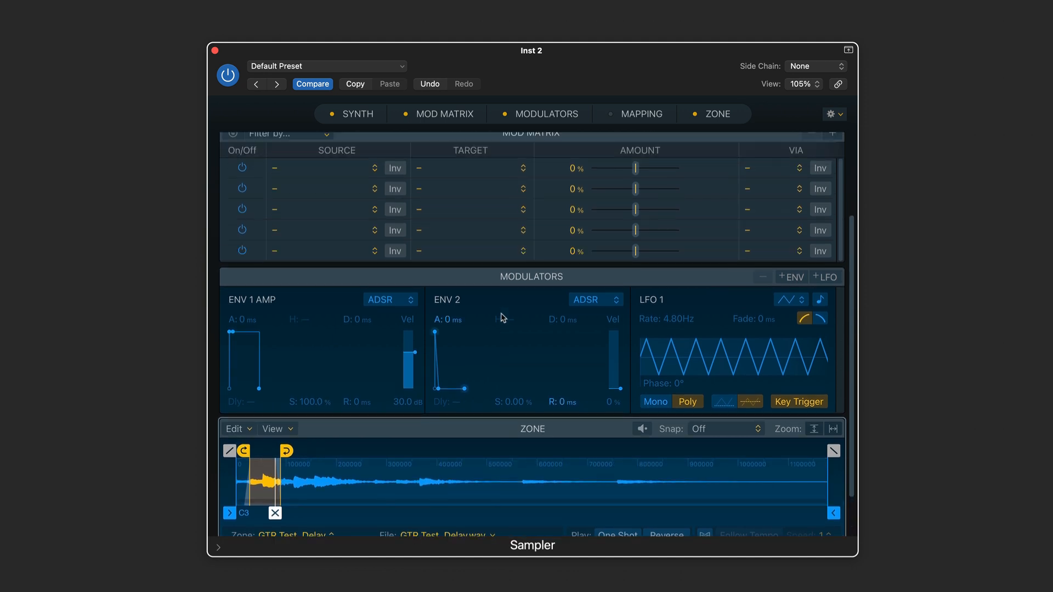
pyautogui.click(321, 171)
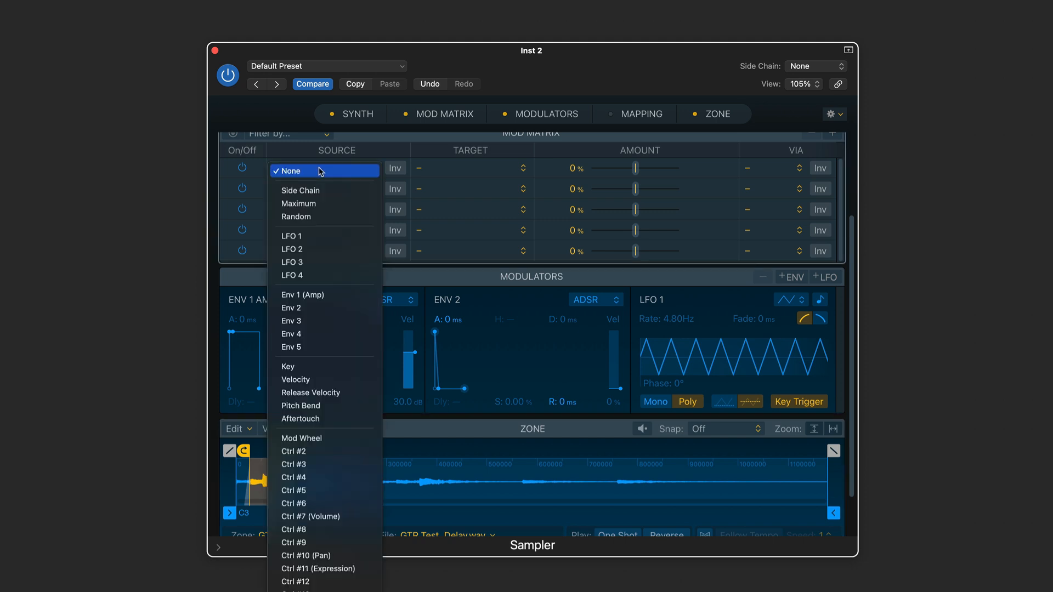
pyautogui.click(321, 237)
# Give LFO 1 a Random Smooth waveform, unipolar output and a rate of 0.60 Hz.
pyautogui.click(783, 300)
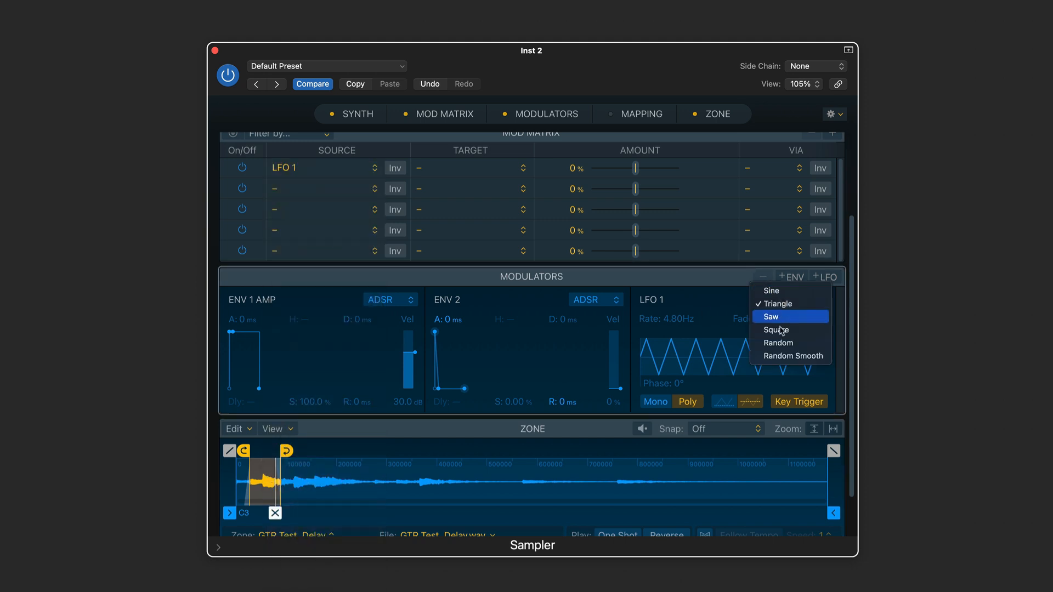
pyautogui.click(778, 355)
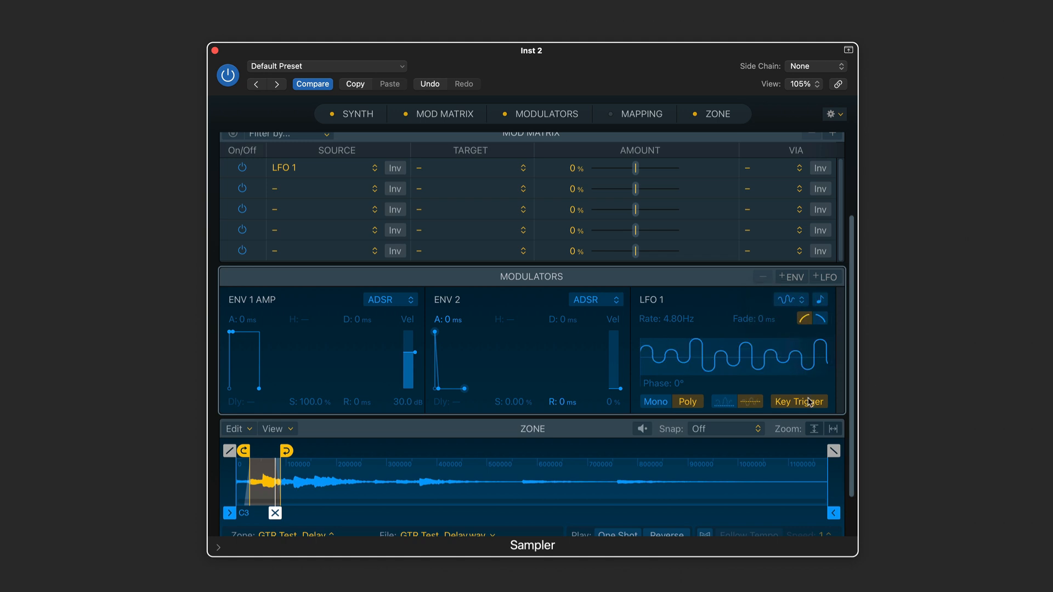
pyautogui.click(724, 403)
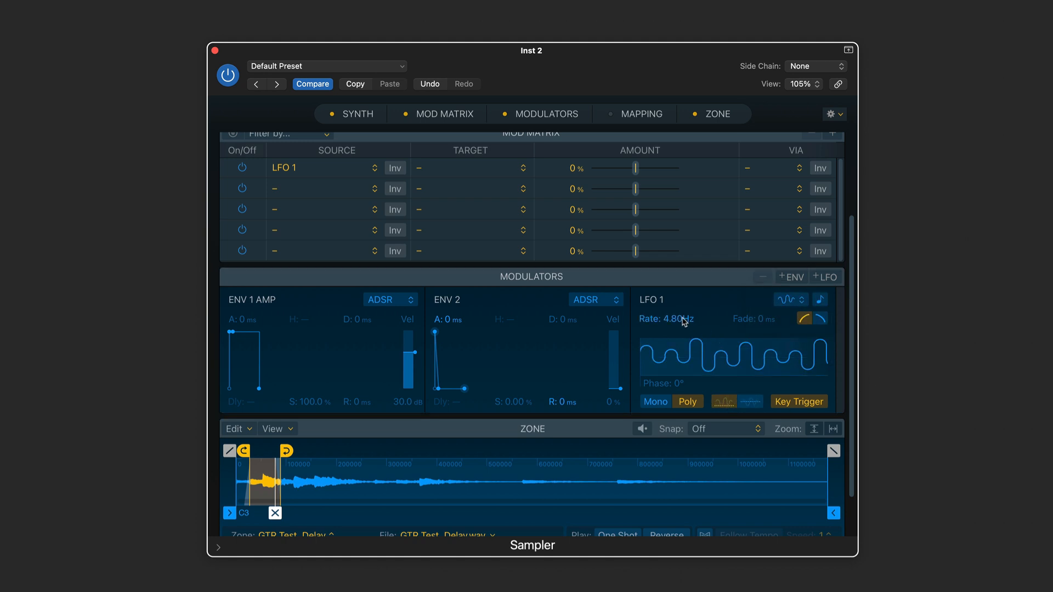
pyautogui.moveTo(685, 321); pyautogui.dragTo(684, 368)
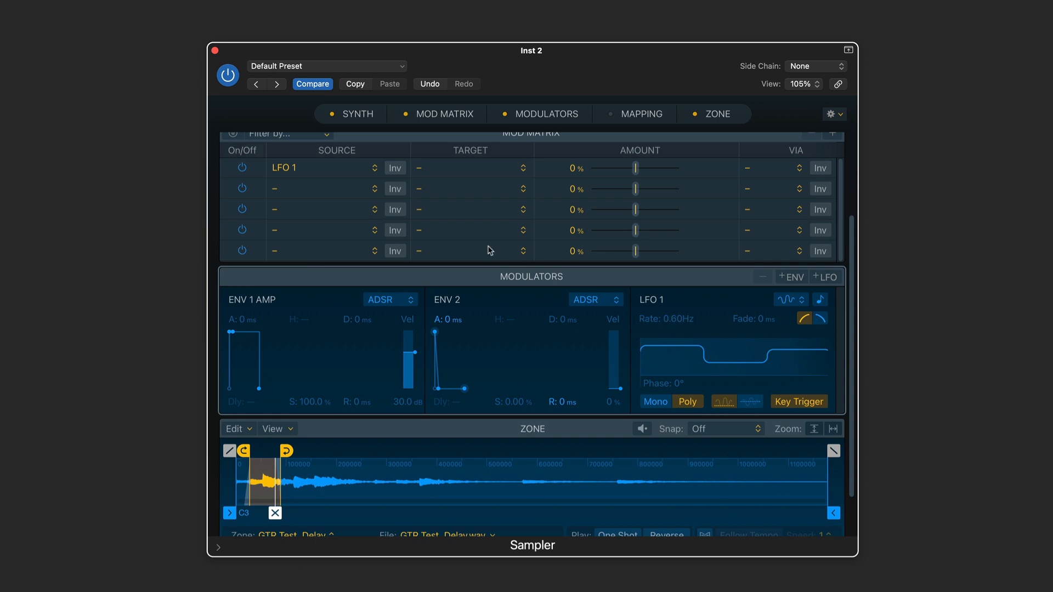
# Target Loop Position with LFO 1 and set the modulation amount to about +45.3 %.
pyautogui.click(496, 169)
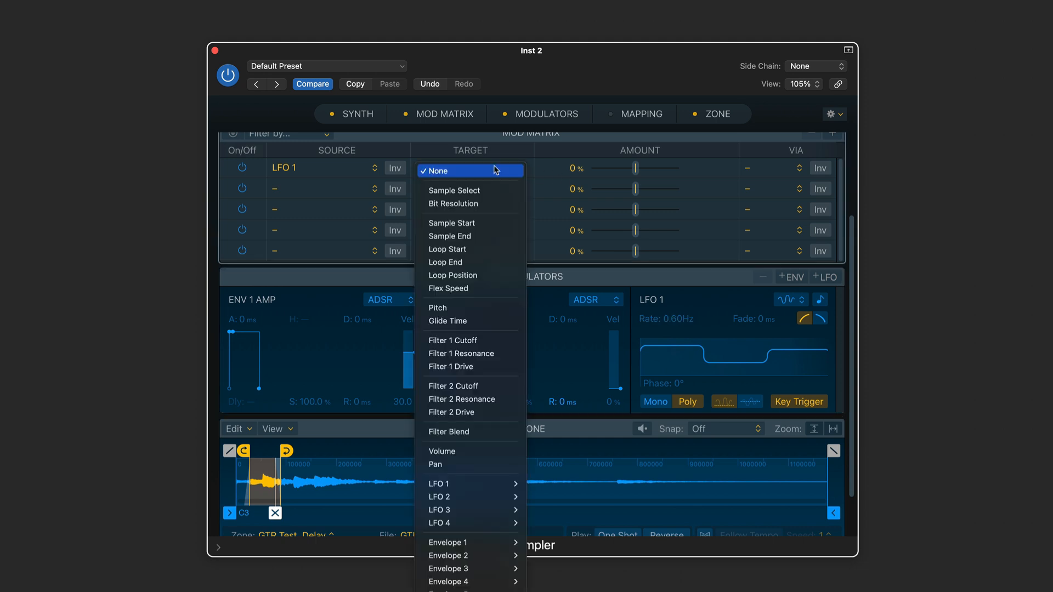
pyautogui.click(467, 276)
pyautogui.moveTo(636, 169); pyautogui.dragTo(657, 172)
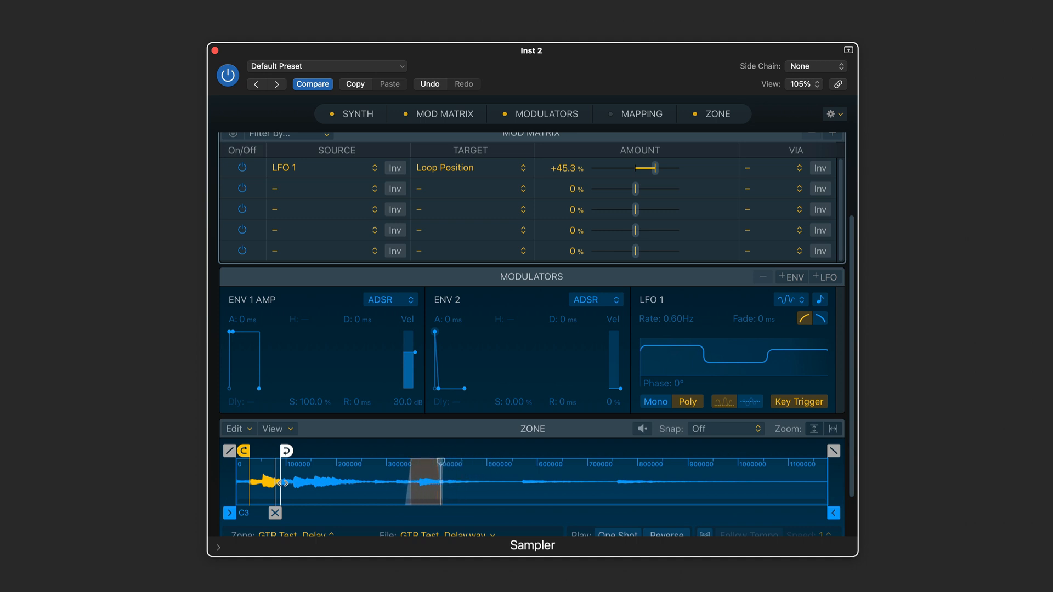
# Raise the Loop Position modulation amount to +60.4 % and shorten the loop by moving its end marker to about 60000.
pyautogui.moveTo(654, 168); pyautogui.dragTo(665, 175)
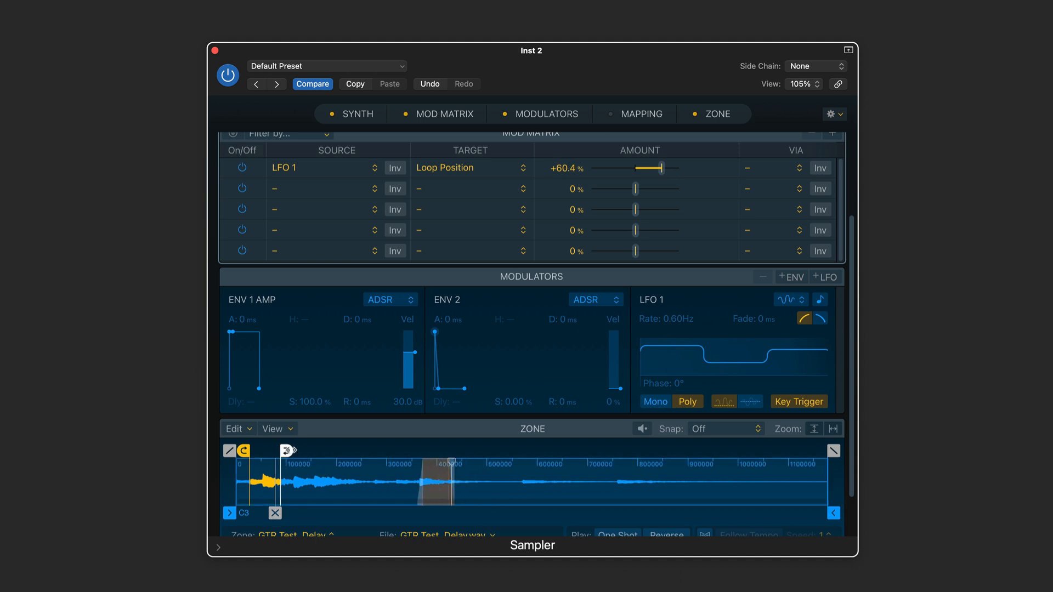
pyautogui.moveTo(289, 451); pyautogui.dragTo(261, 458)
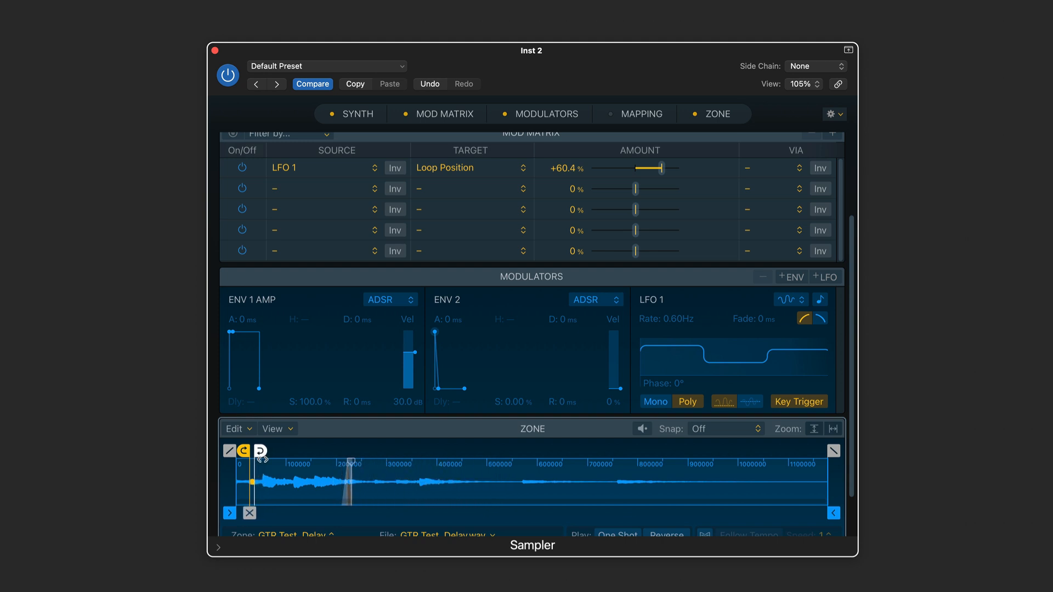
pyautogui.moveTo(262, 459); pyautogui.dragTo(273, 461)
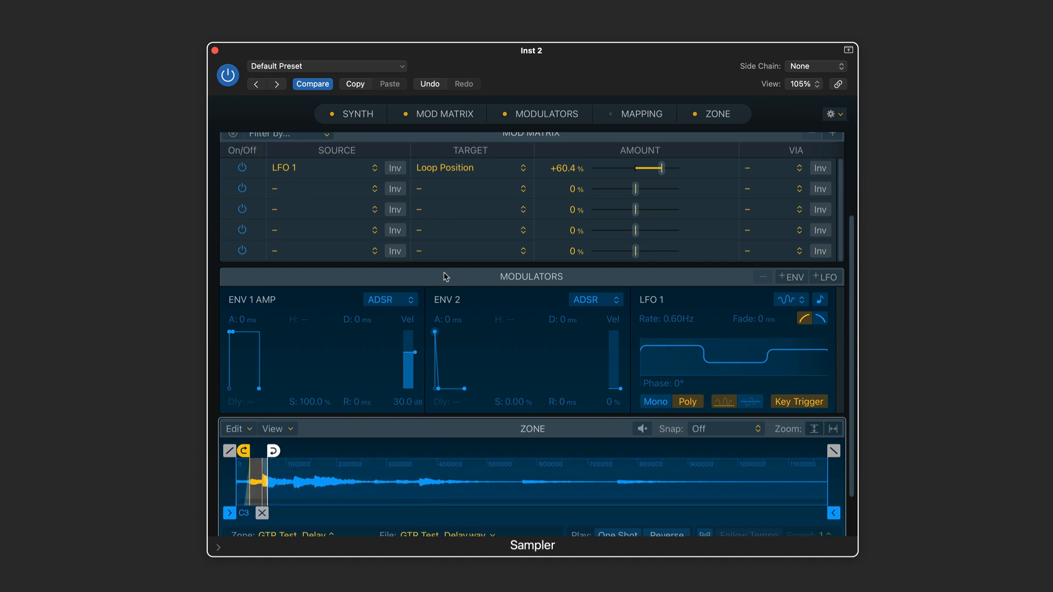
# Remove the Env 2 modulator and add a second LFO.
pyautogui.click(507, 299)
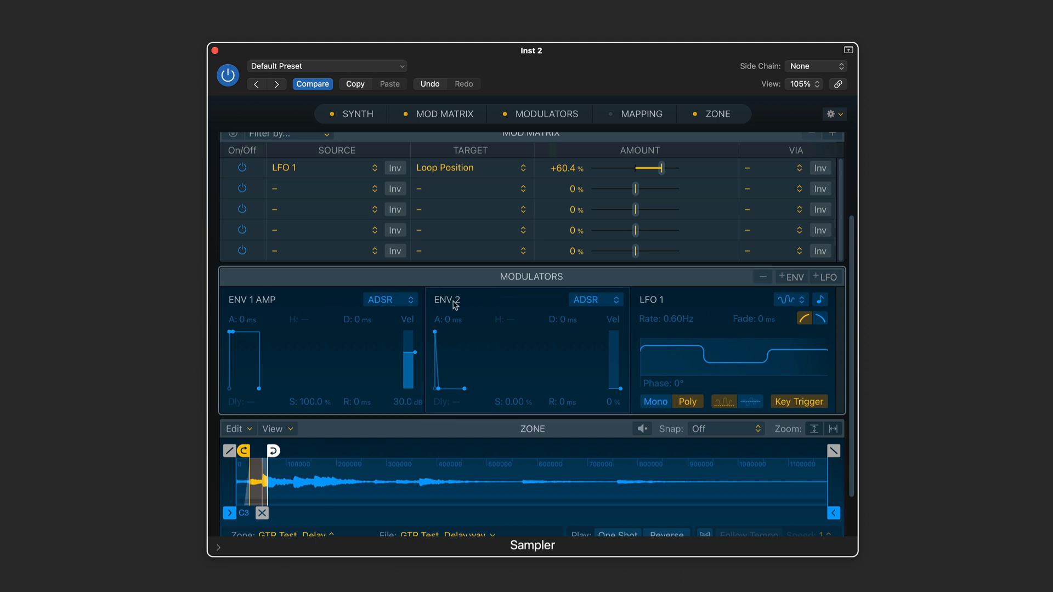
pyautogui.click(763, 277)
pyautogui.click(825, 277)
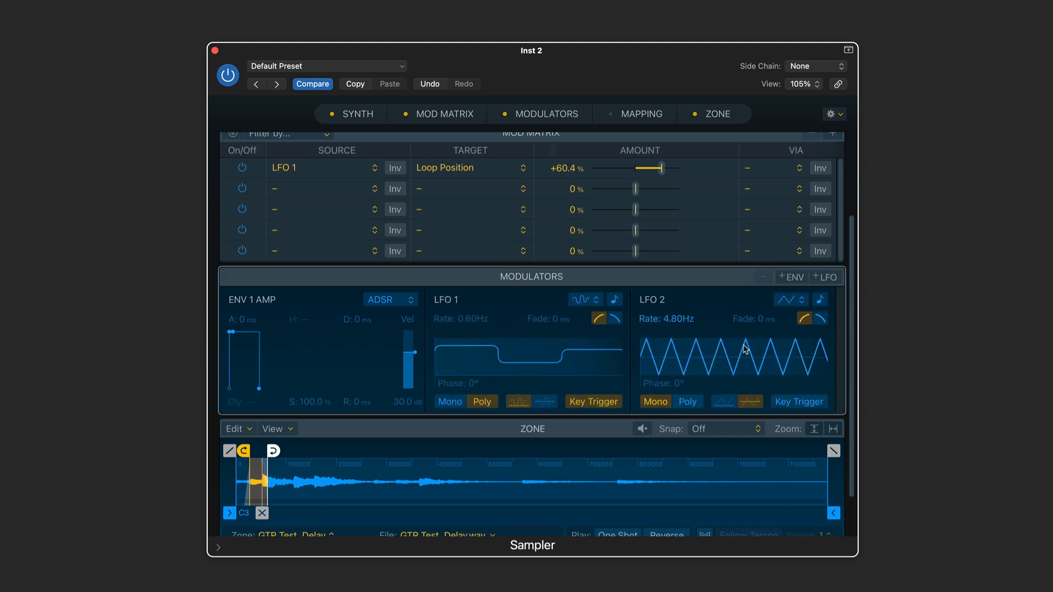
# Give LFO 2 a Random Smooth waveform, unipolar output and a rate of 1.00 Hz.
pyautogui.click(788, 302)
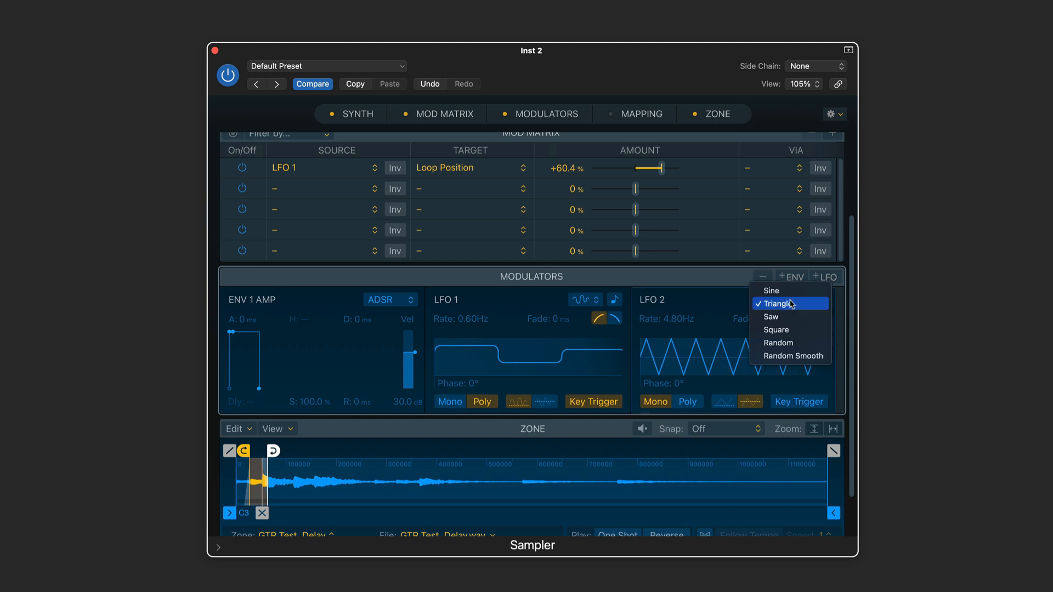
pyautogui.click(793, 356)
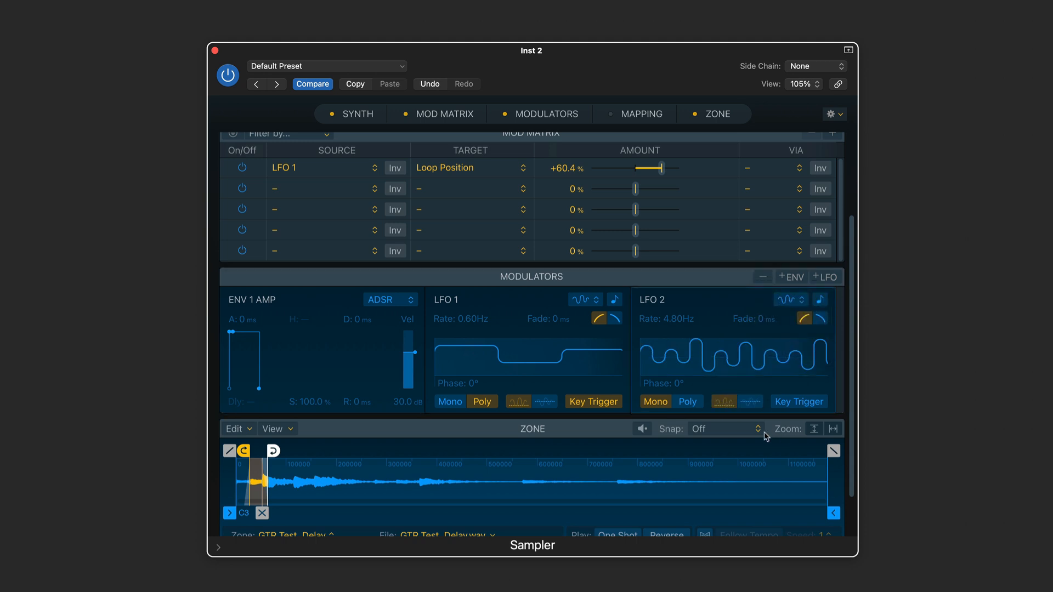
pyautogui.moveTo(680, 325); pyautogui.dragTo(680, 359)
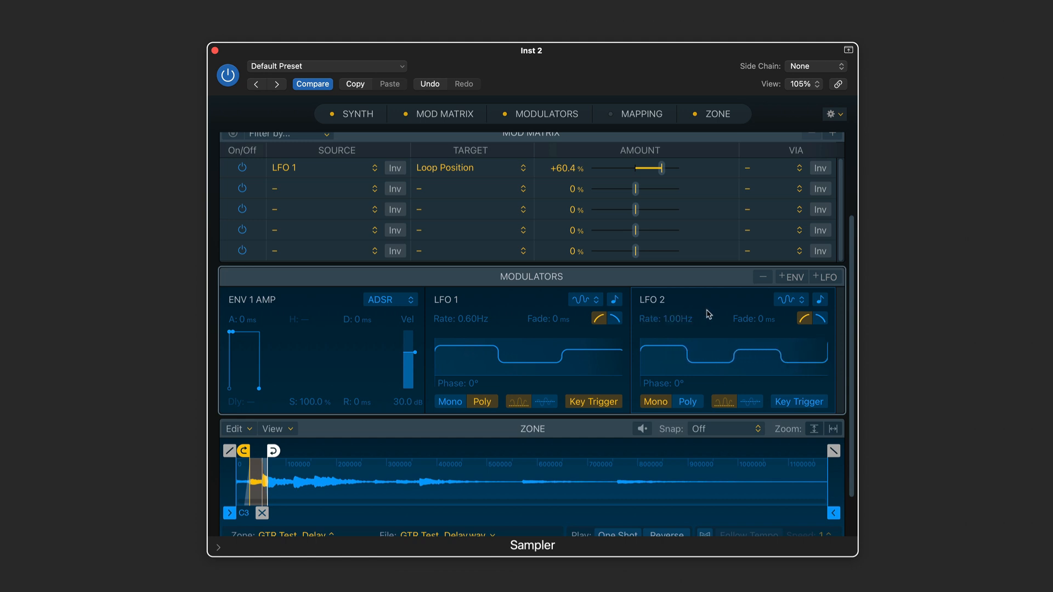
# Route LFO 2 to Loop End in the second mod matrix row at +12.1 % and slightly readjust the zone's loop end marker.
pyautogui.click(294, 189)
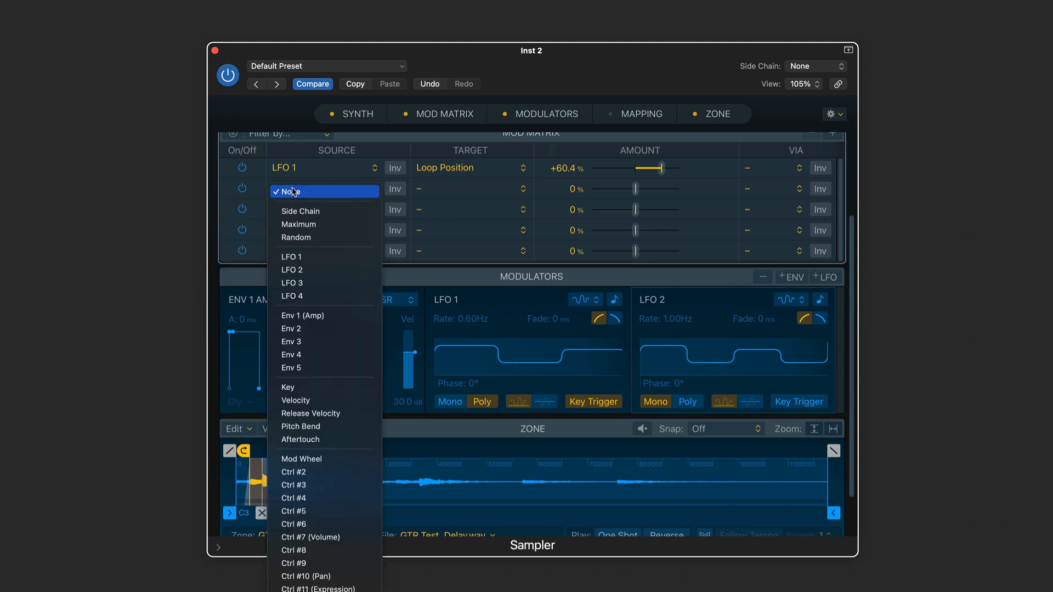
pyautogui.click(317, 270)
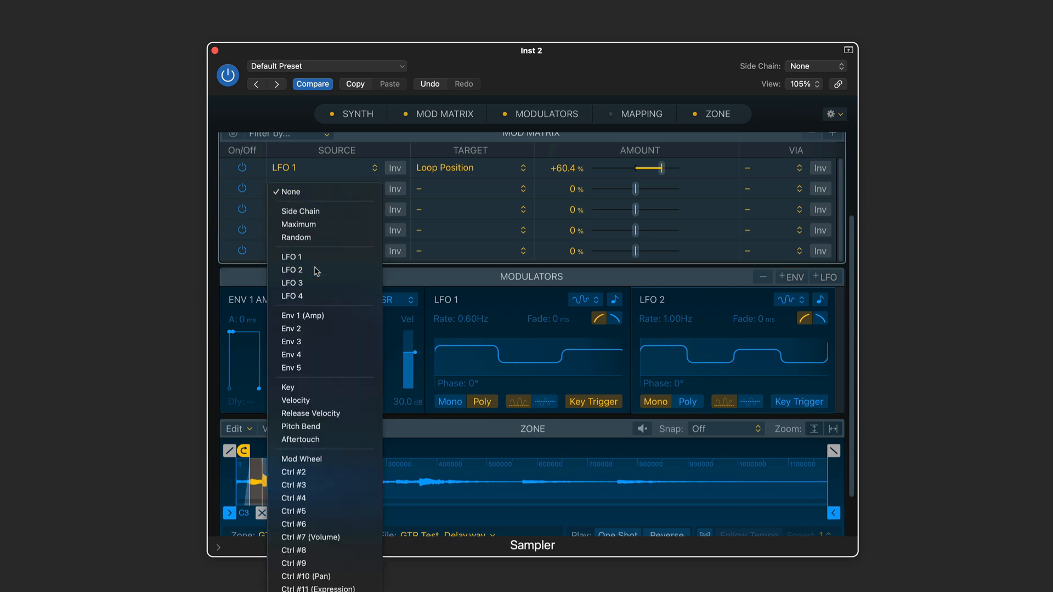
pyautogui.click(467, 189)
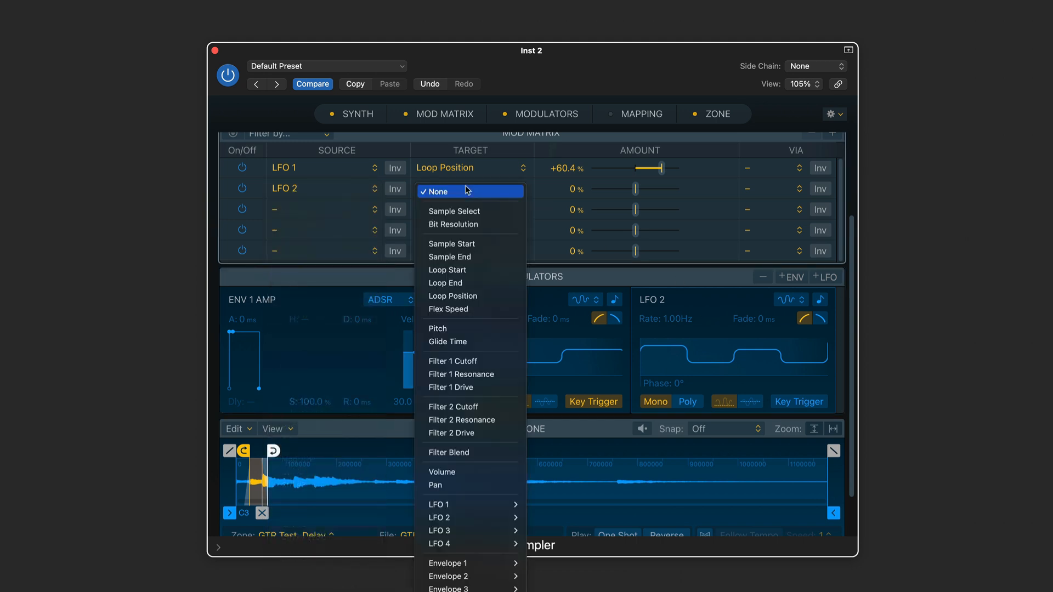
pyautogui.click(468, 283)
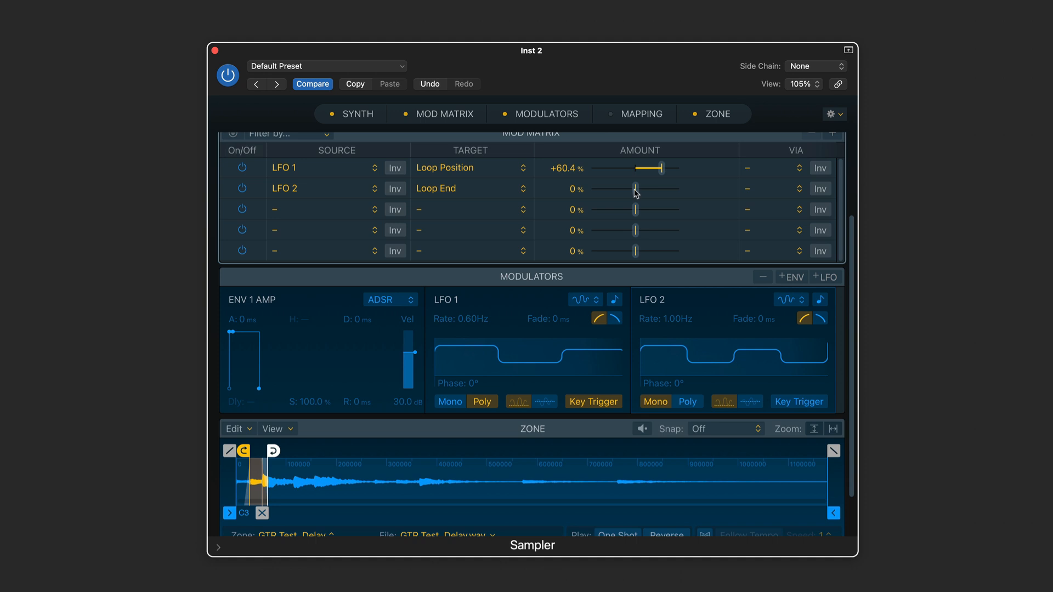
pyautogui.moveTo(636, 192); pyautogui.dragTo(640, 193)
pyautogui.moveTo(272, 450)
pyautogui.mouseDown()
pyautogui.moveTo(359, 451)
pyautogui.moveTo(279, 458)
pyautogui.mouseUp()
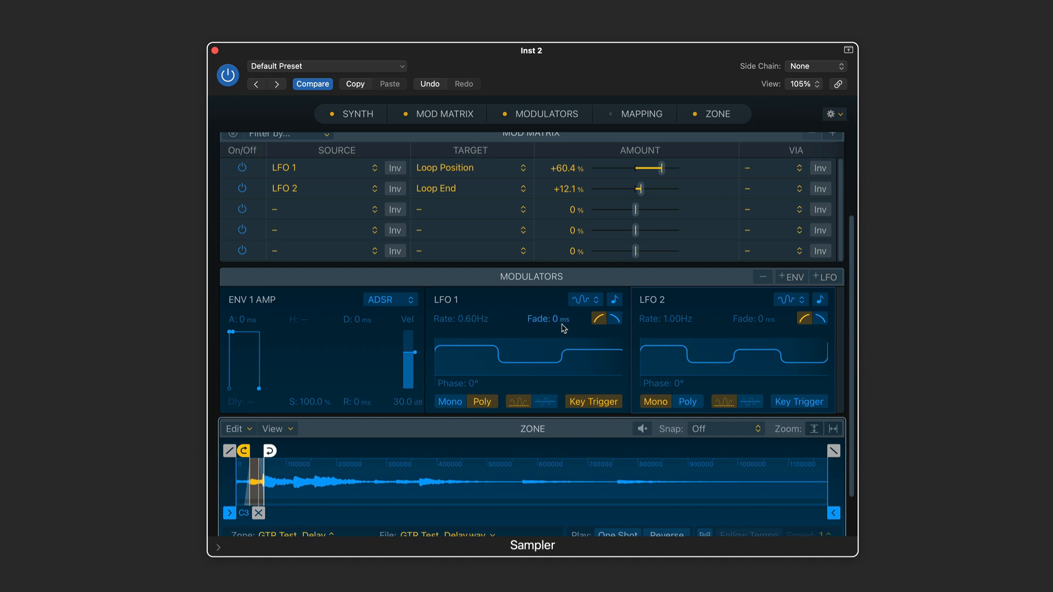
# Set the fade-in time of LFO 1 to 3920 ms and of LFO 2 to 4180 ms.
pyautogui.moveTo(558, 324); pyautogui.dragTo(558, 307)
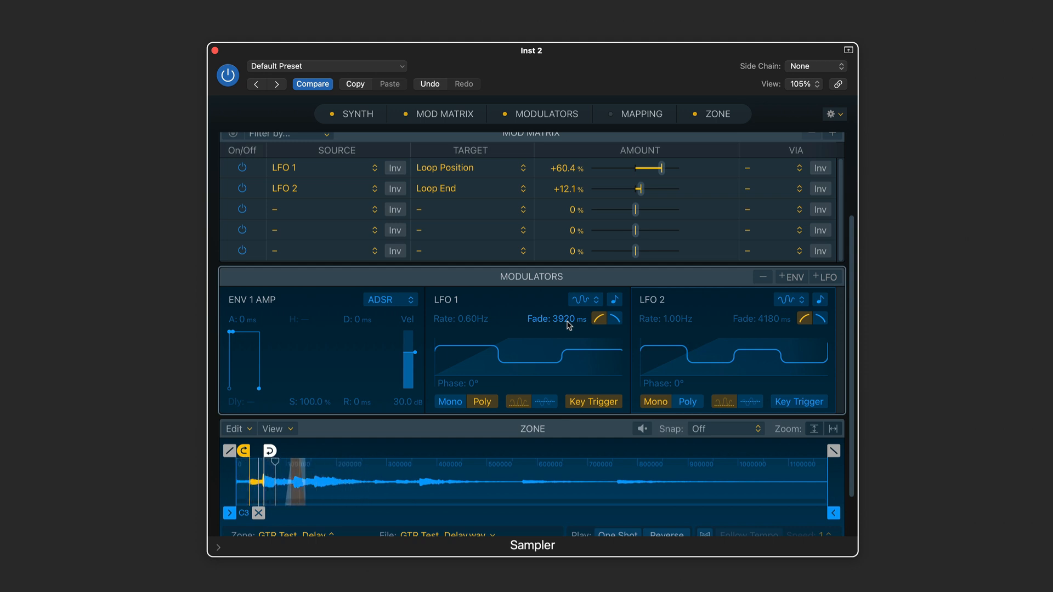
# Move the zone's loop markers closer to the sample start and set the ENV 1 AMP release to 240 ms.
pyautogui.moveTo(243, 451); pyautogui.dragTo(261, 451)
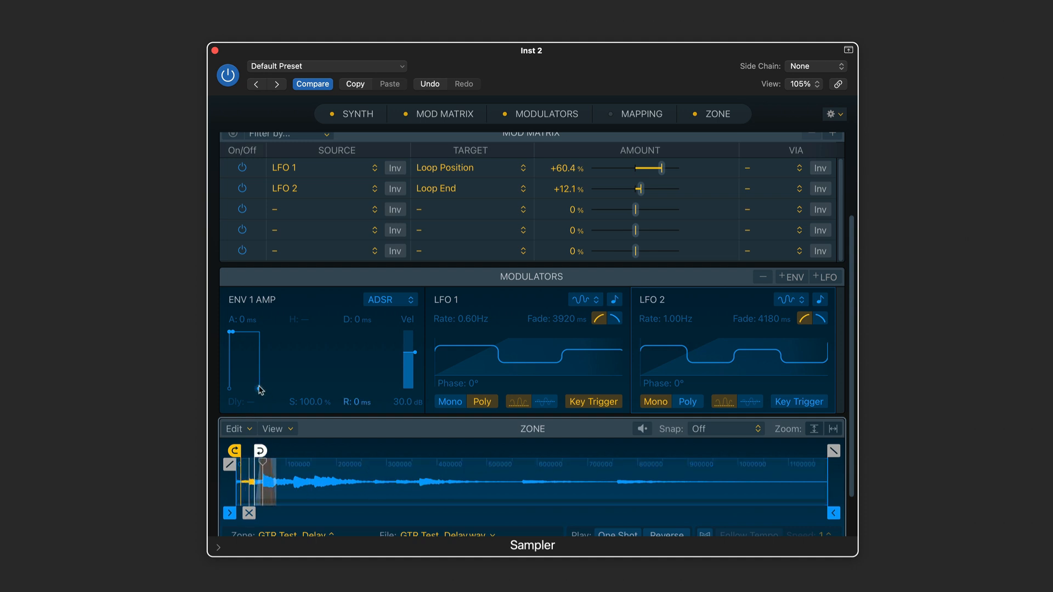
pyautogui.moveTo(260, 391); pyautogui.dragTo(278, 392)
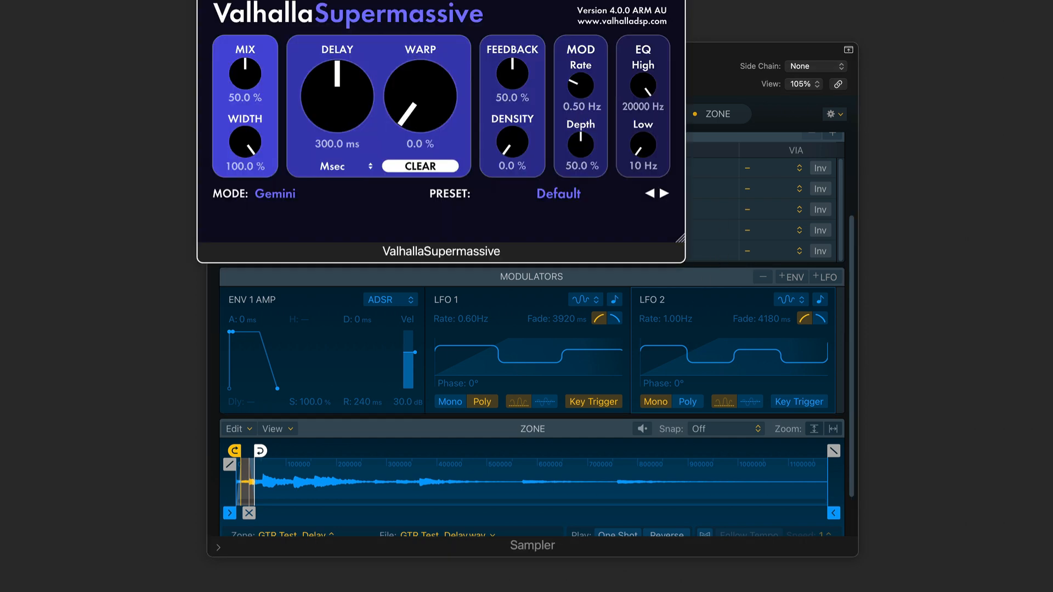
# Load the DarkHorse factory preset in the ValhallaSupermassive effect.
pyautogui.click(732, 295)
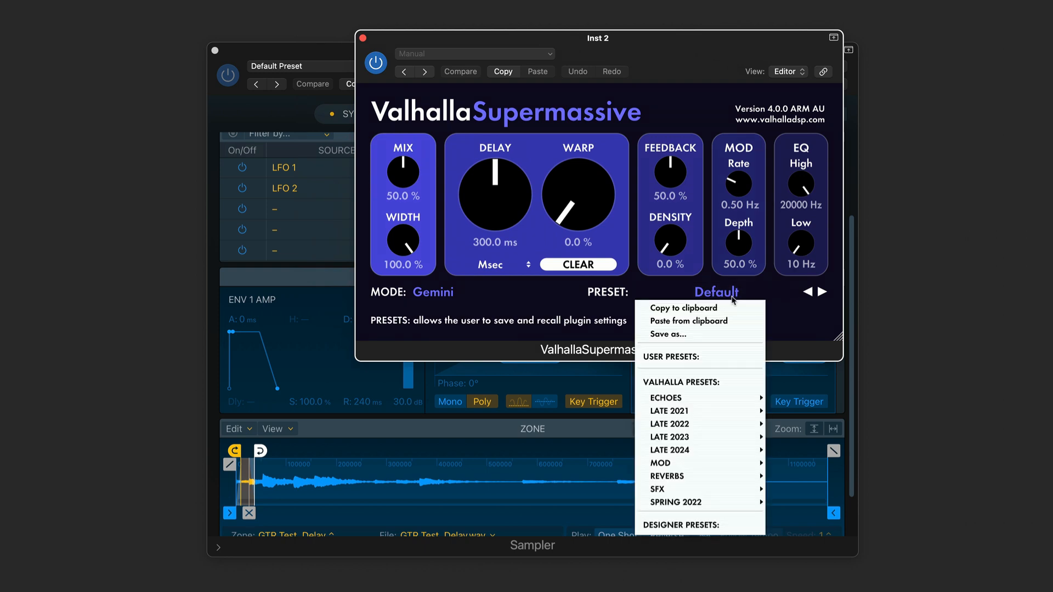
pyautogui.moveTo(714, 456)
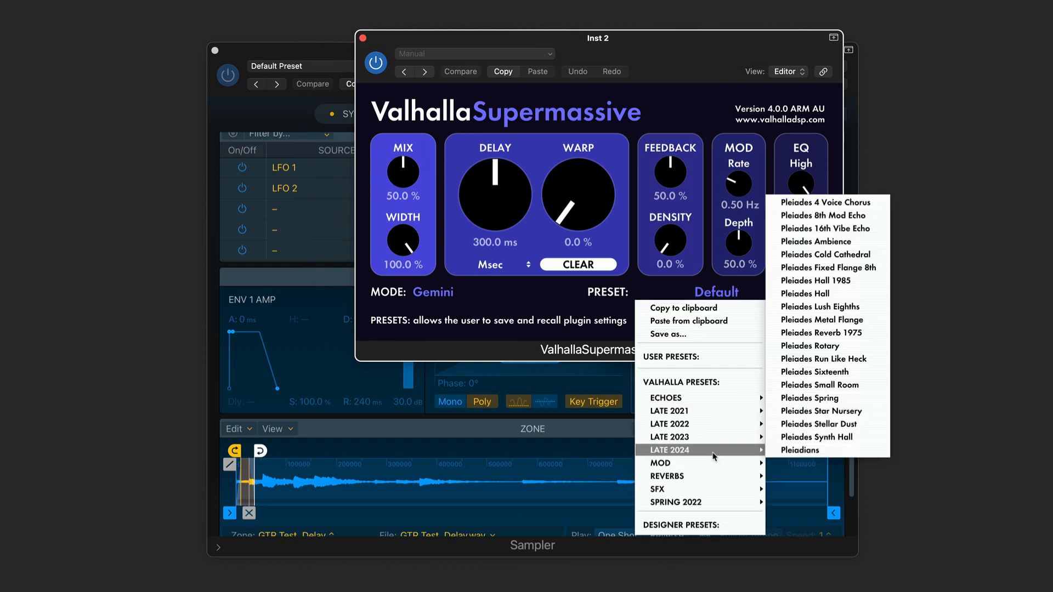
pyautogui.moveTo(708, 494)
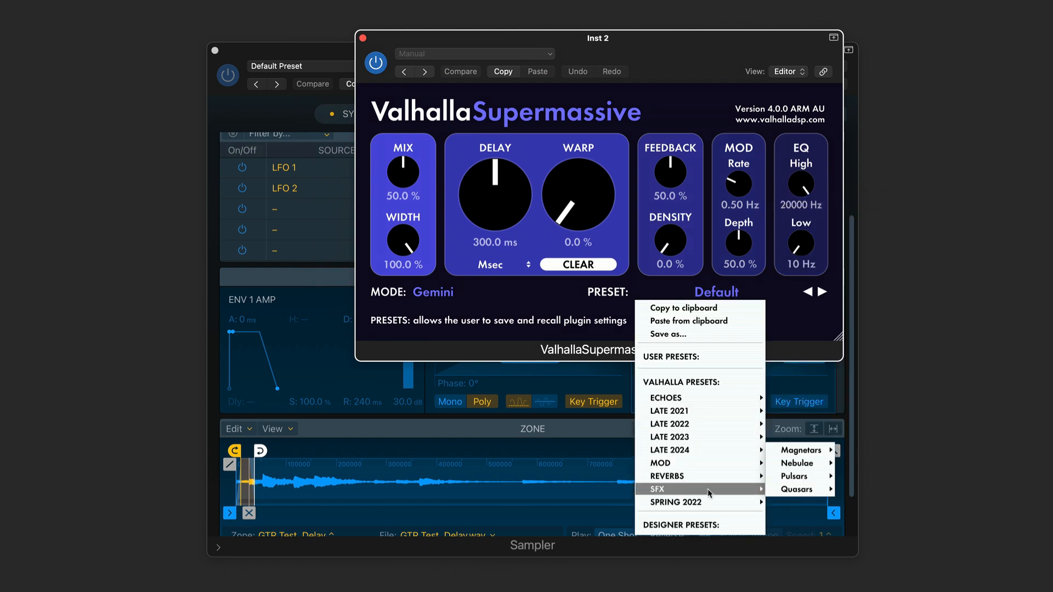
pyautogui.moveTo(795, 450)
pyautogui.click(860, 437)
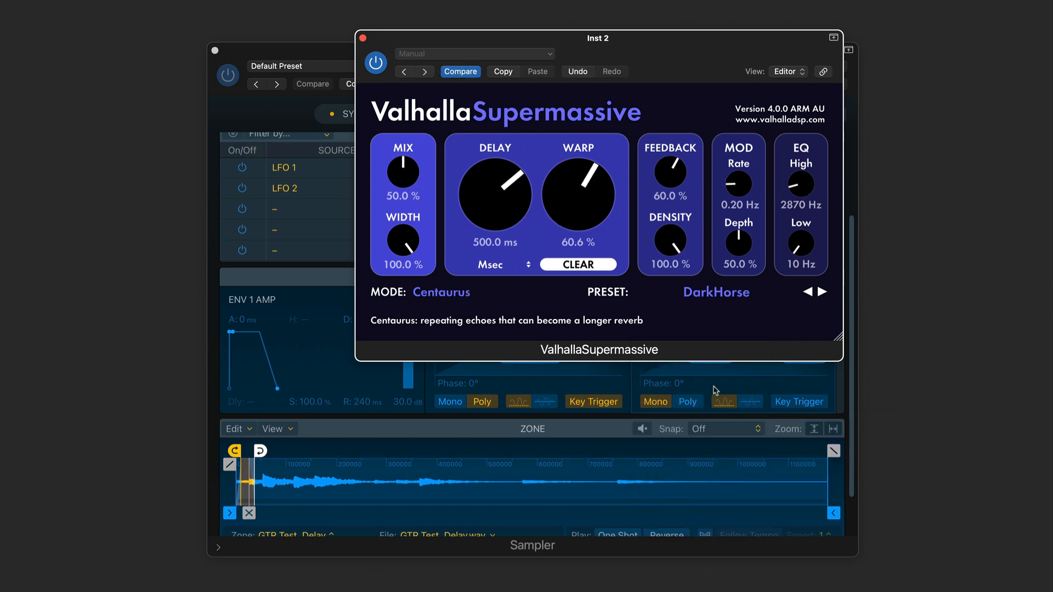